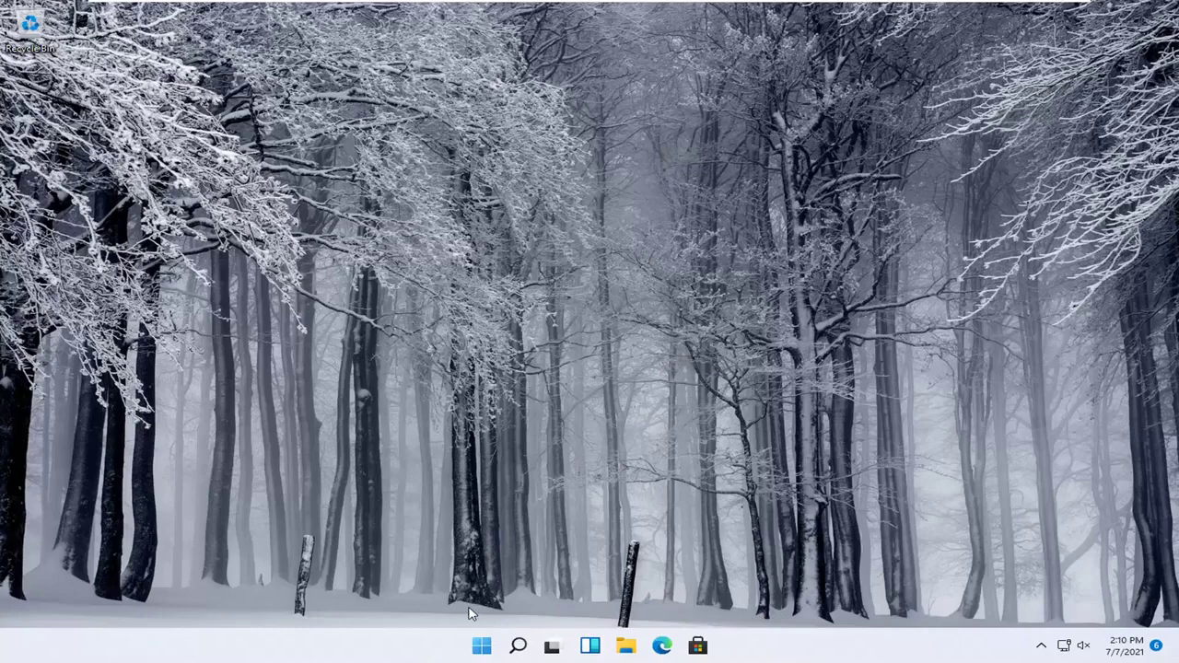
Launch Settings from the Start right-click menu and go to the Bluetooth & devices page
right_click(479, 649)
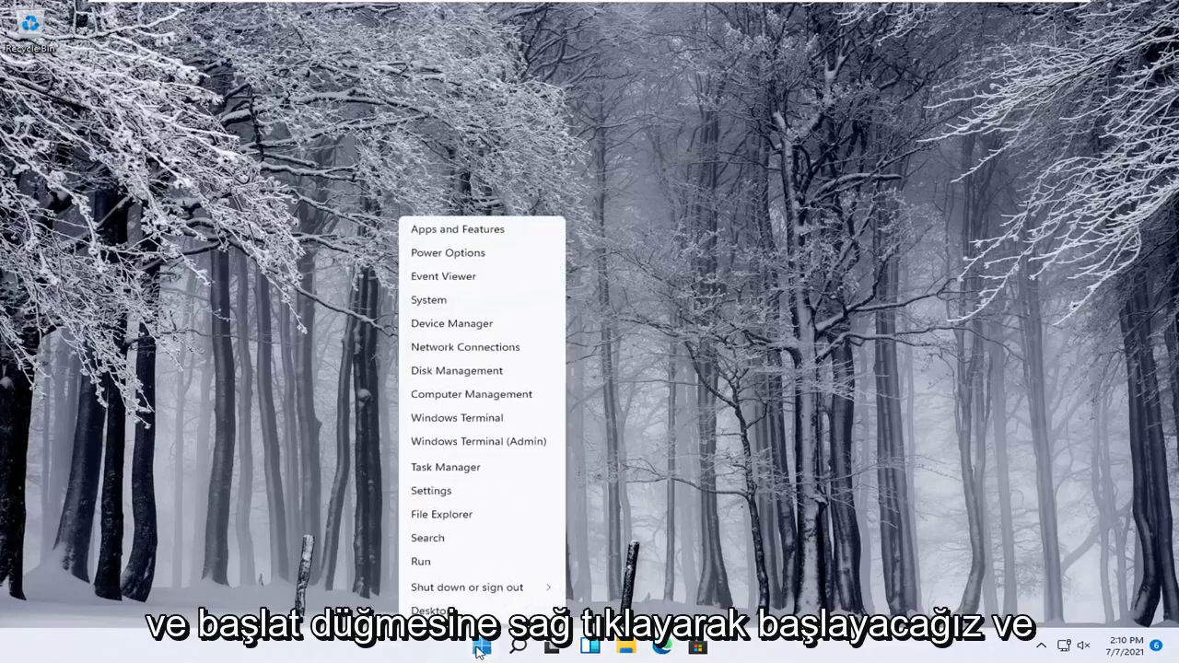
click(431, 491)
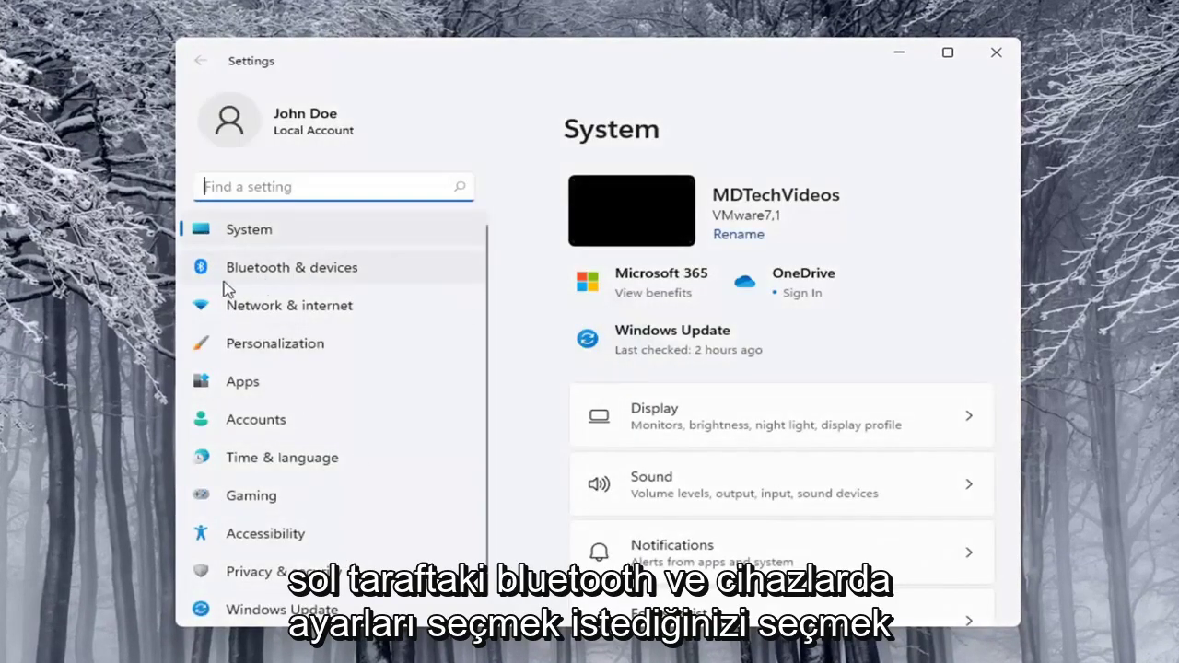
click(343, 276)
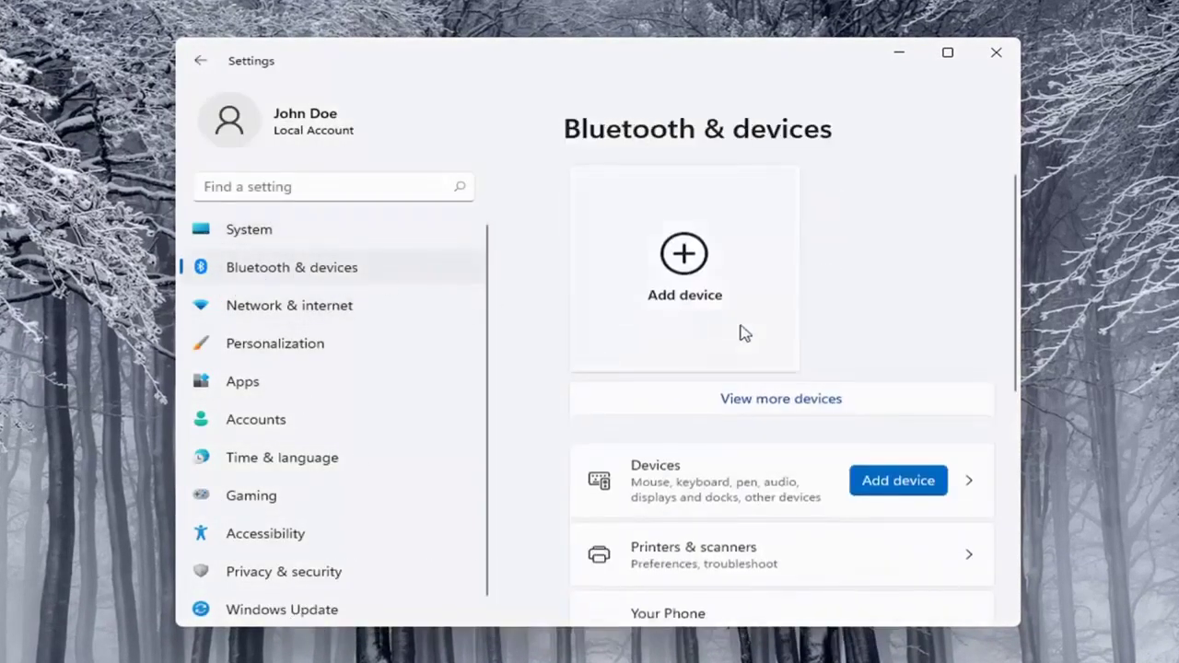
scroll(711, 395, down, 1)
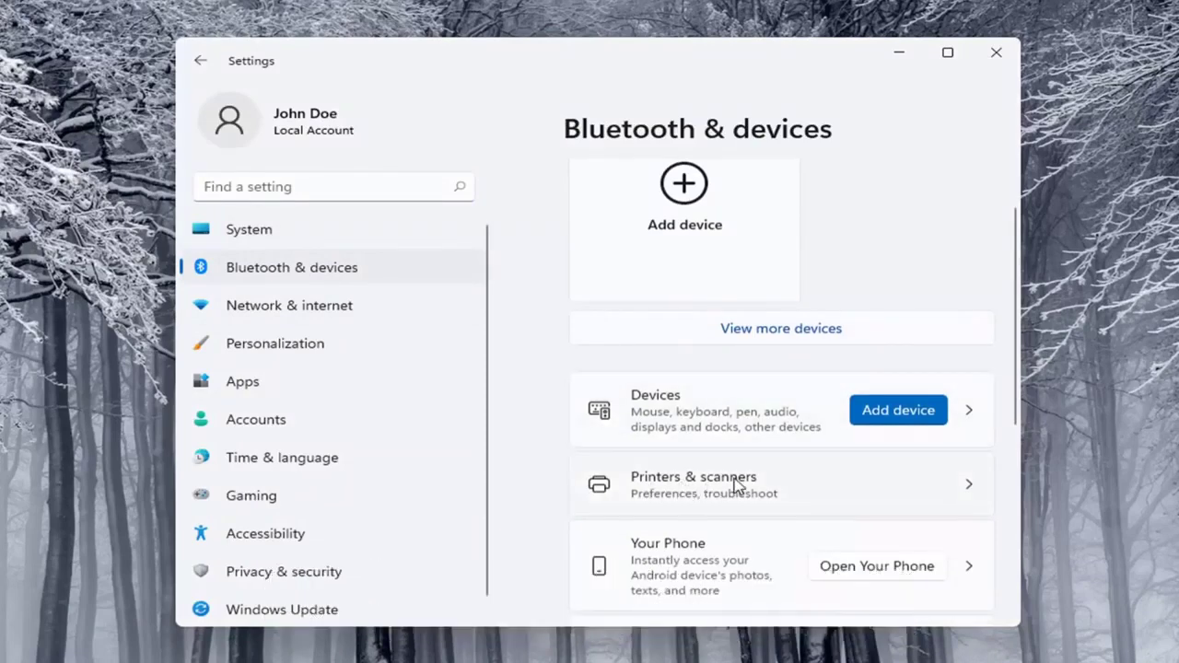
In Printers & scanners, start Add device and choose to add the unlisted printer manually
click(737, 482)
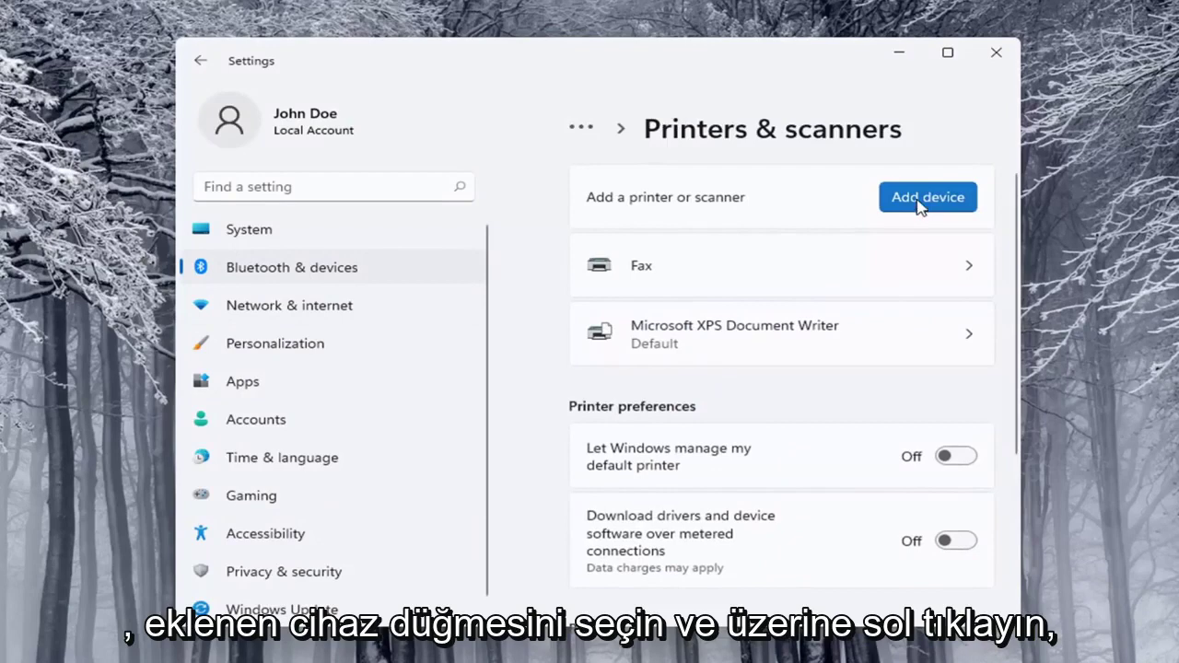
click(909, 206)
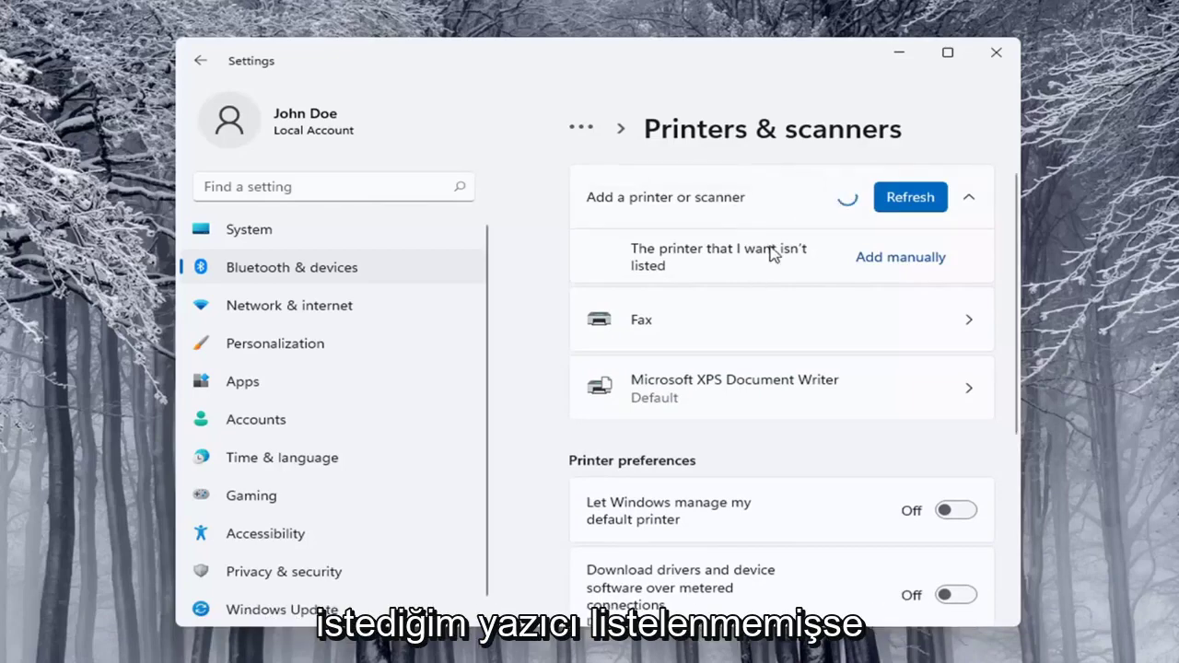
click(900, 264)
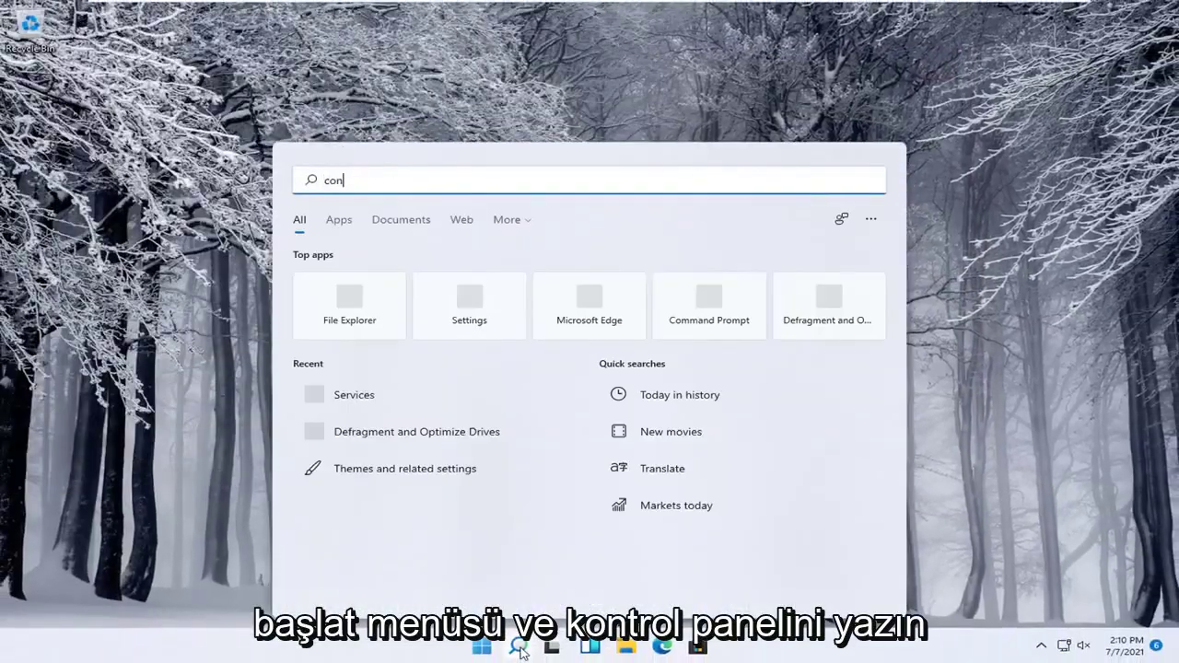
Search for 'control panel', launch it with View by Category, and start Add a device
text(trol panel)
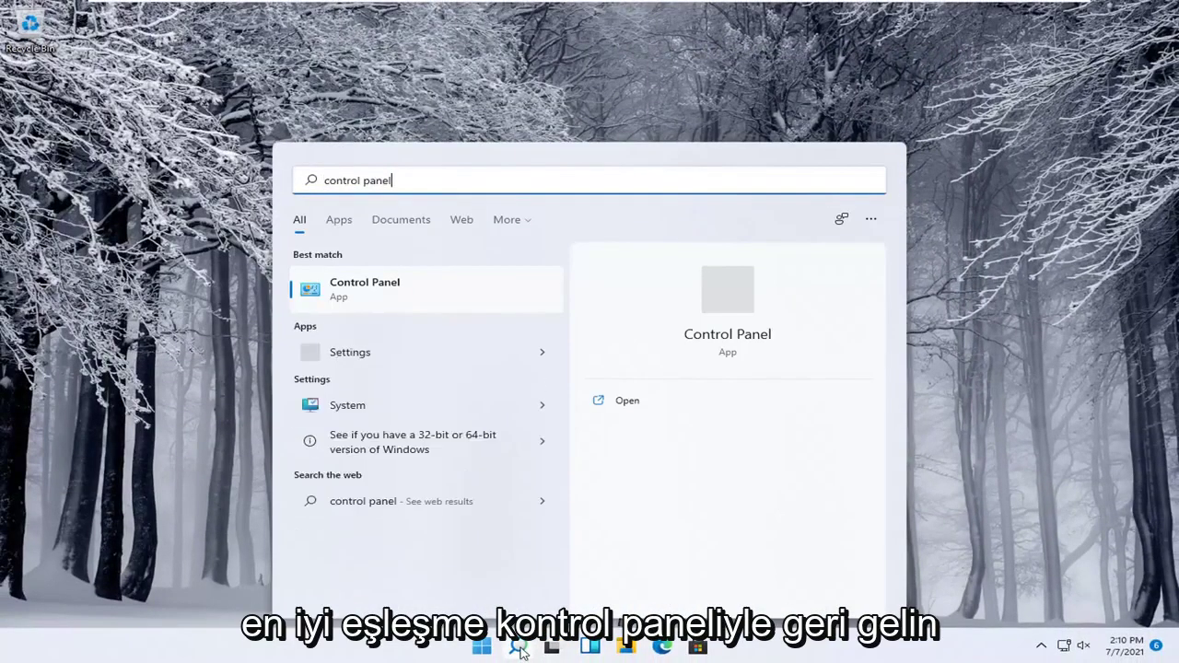
click(343, 292)
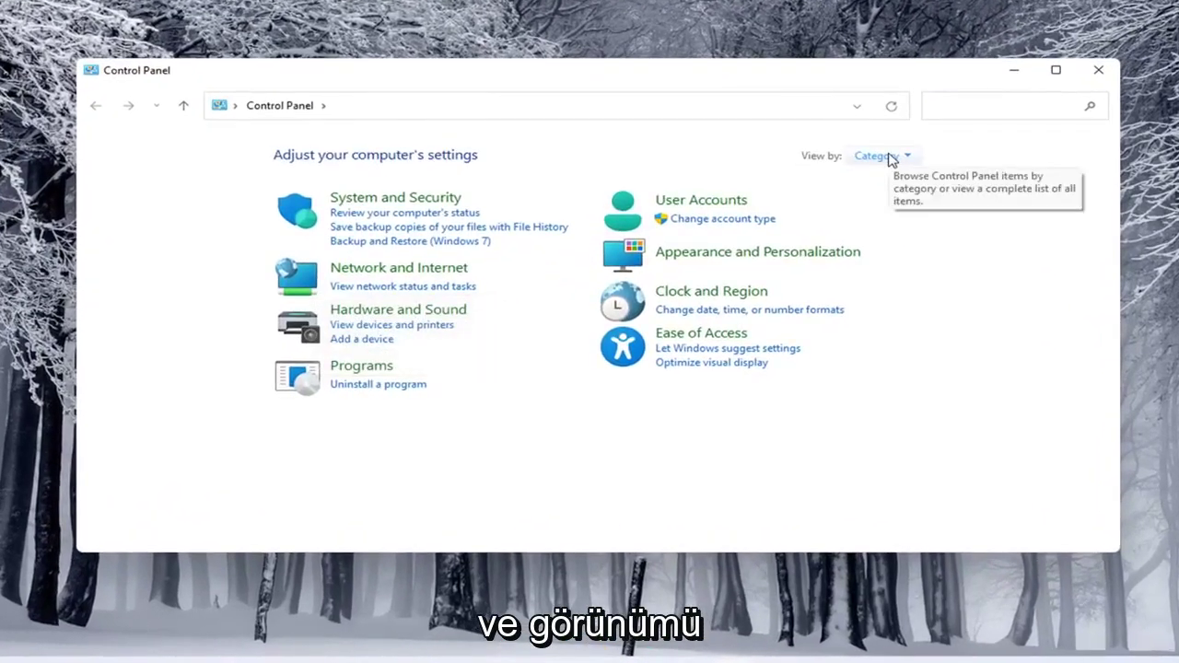
click(888, 157)
click(883, 179)
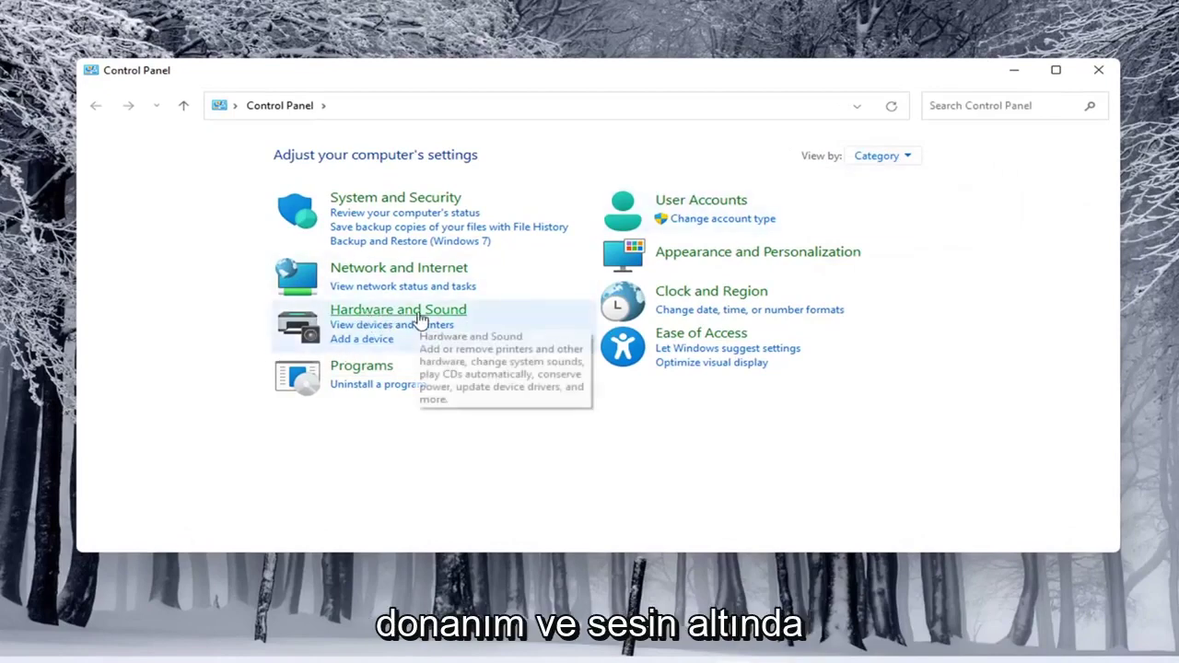
click(362, 341)
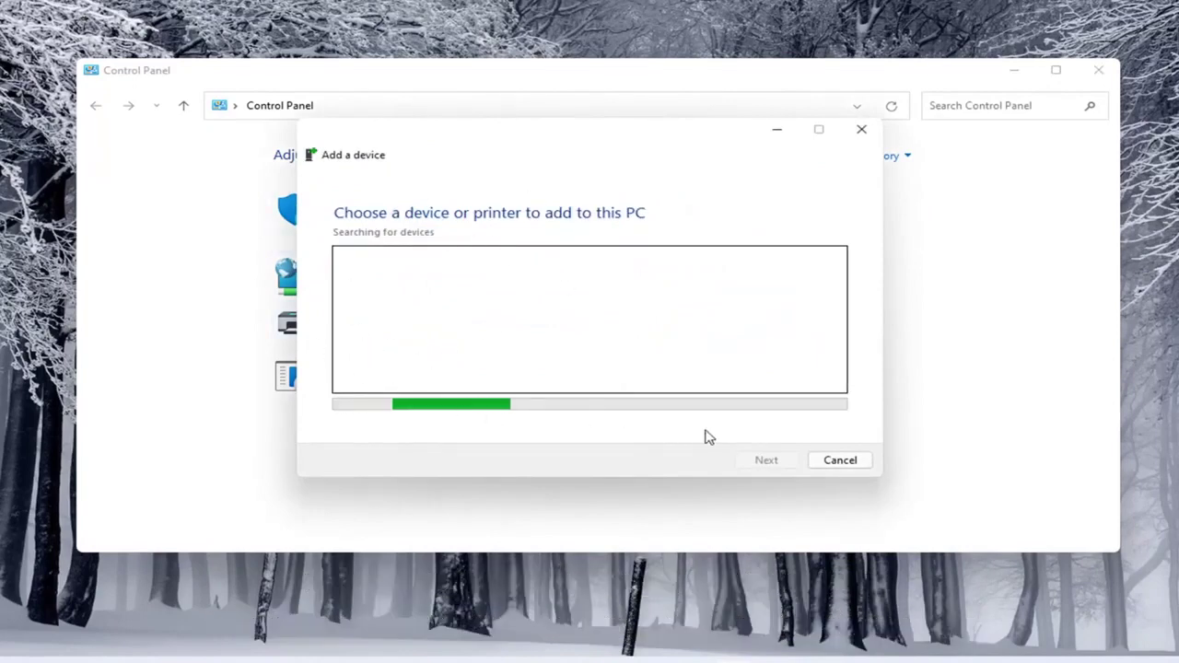
Cancel the device search, then go to Hardware and Sound > Devices and Printers > Add a printer
click(837, 465)
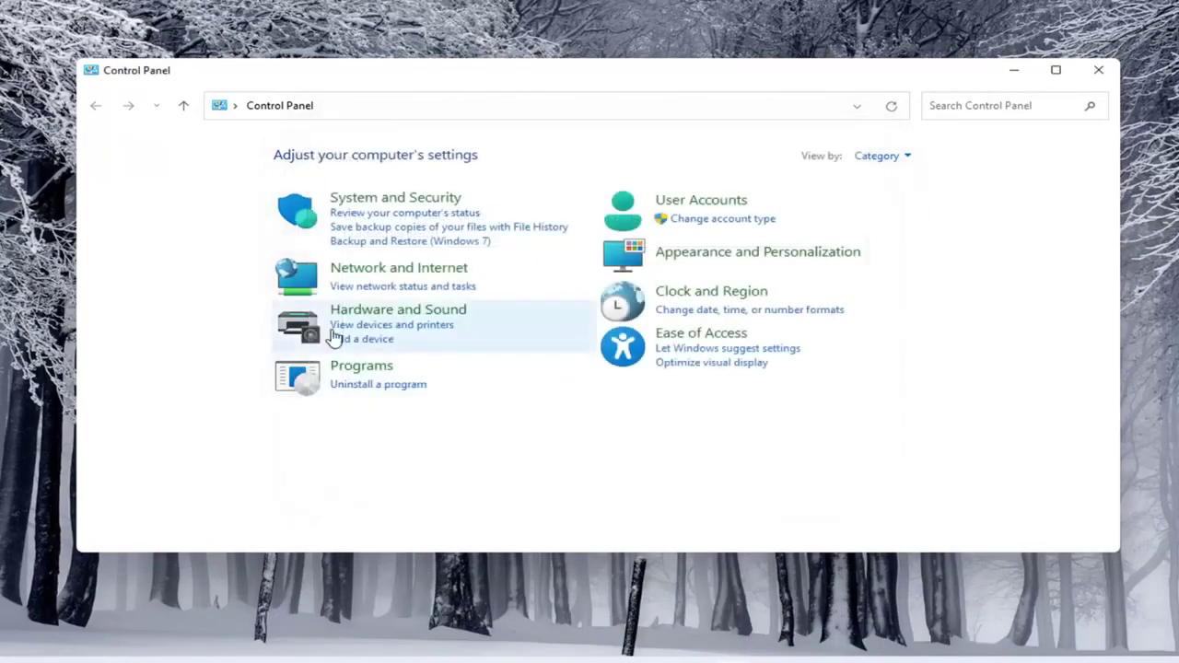
click(390, 316)
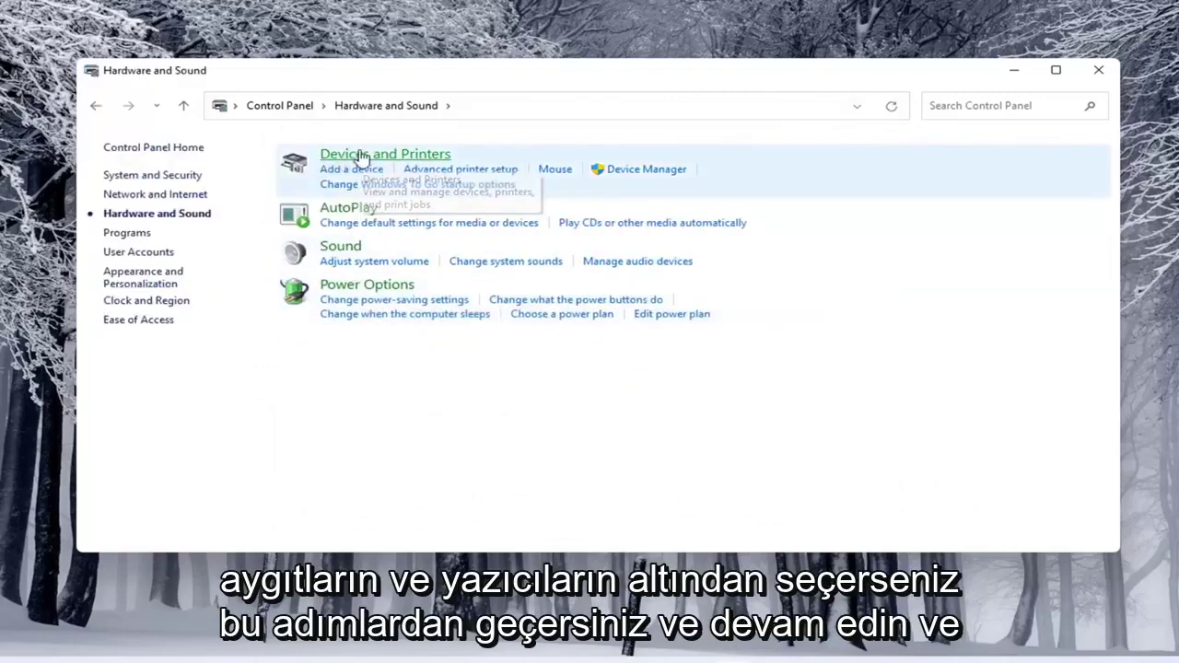
click(390, 164)
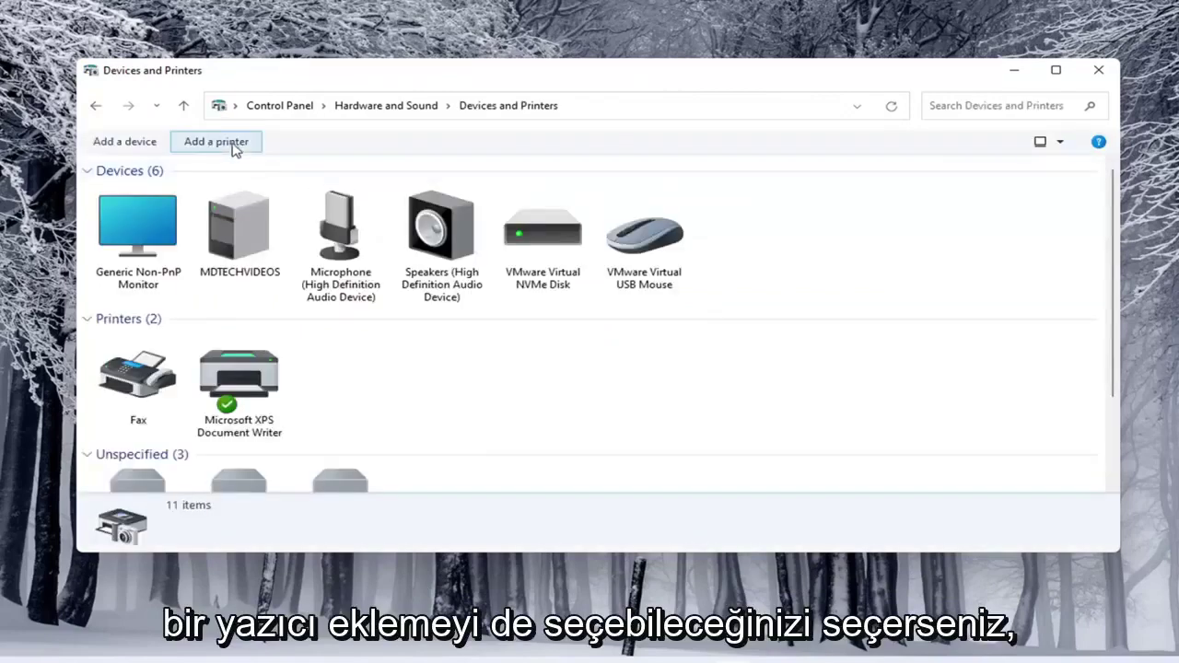
click(232, 144)
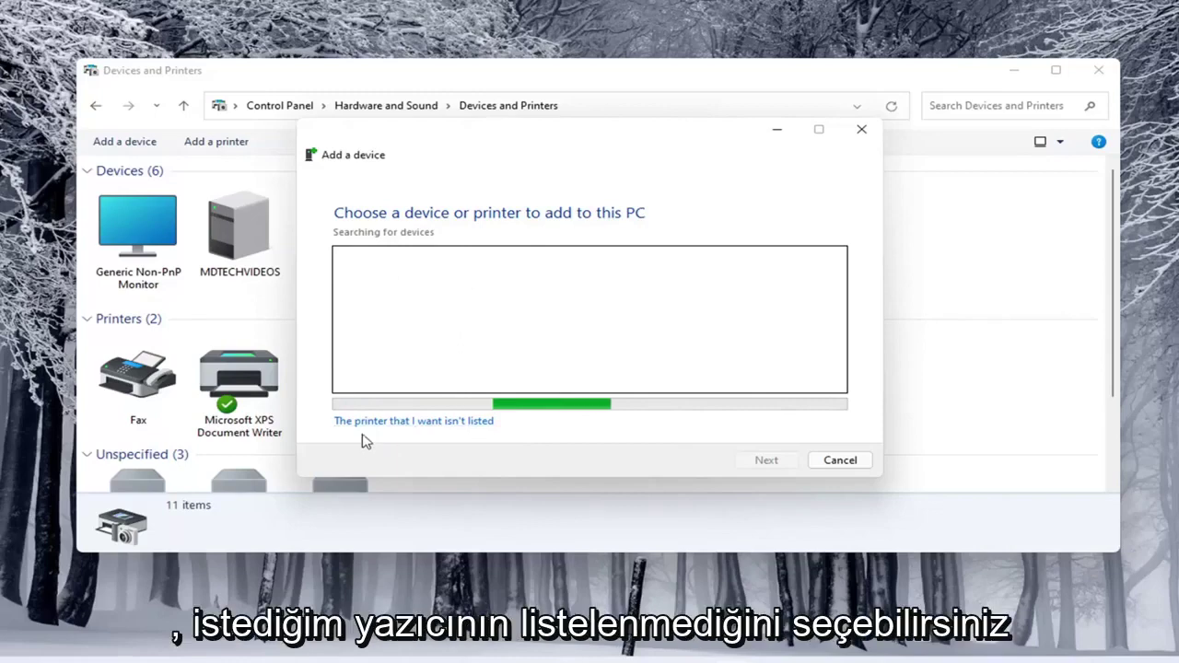
Choose 'The printer that I want isn't listed', reposition the Add Printer window, then close the wizards
click(423, 424)
drag(503, 157, 495, 142)
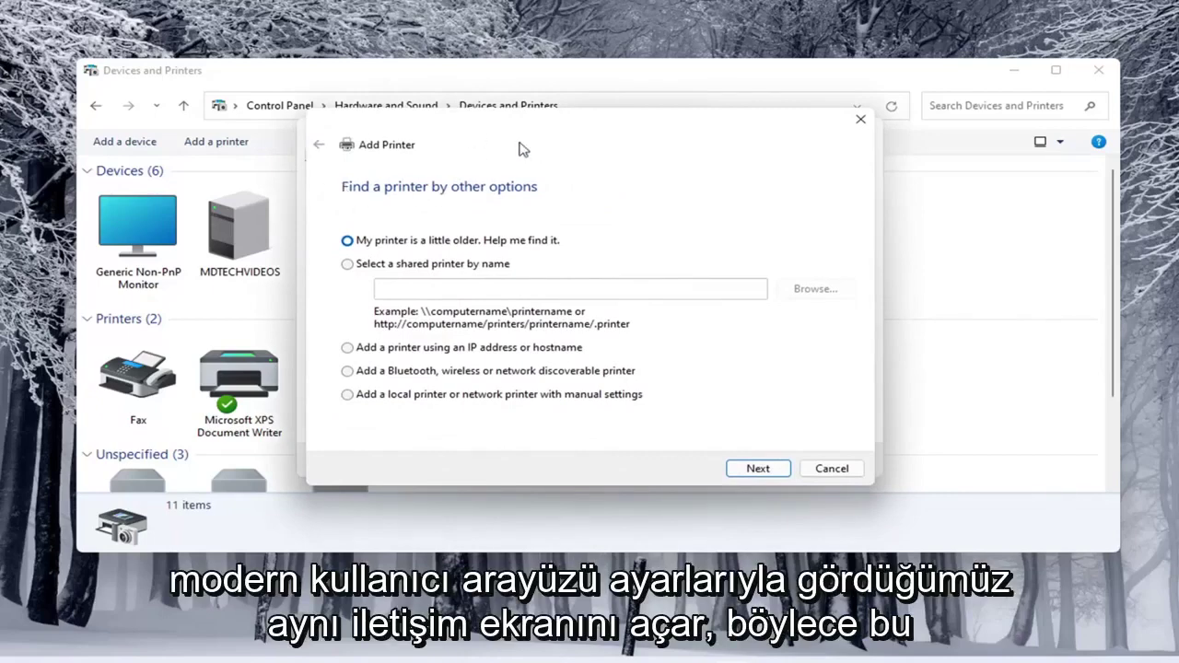
drag(500, 130, 499, 133)
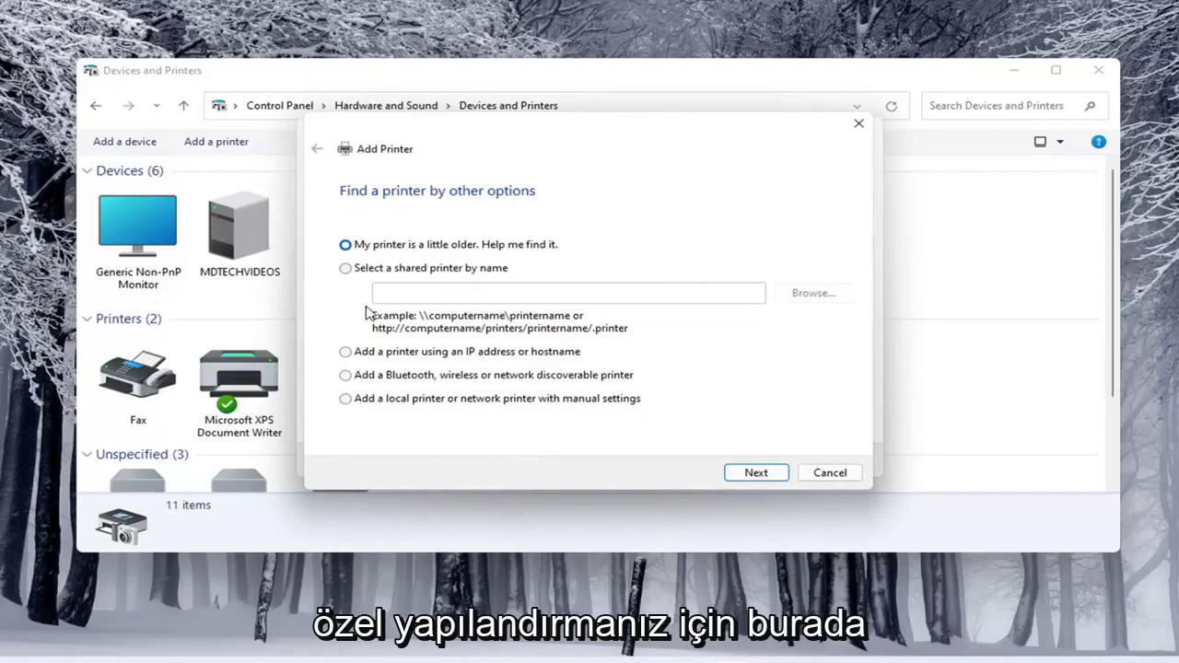
click(858, 124)
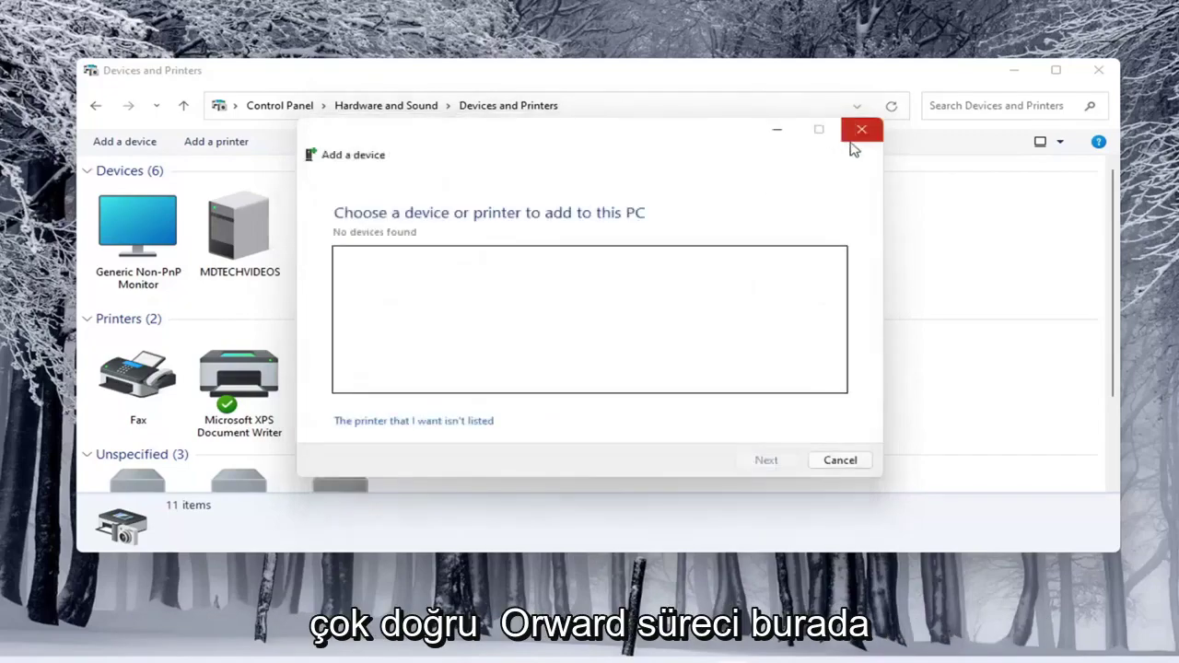